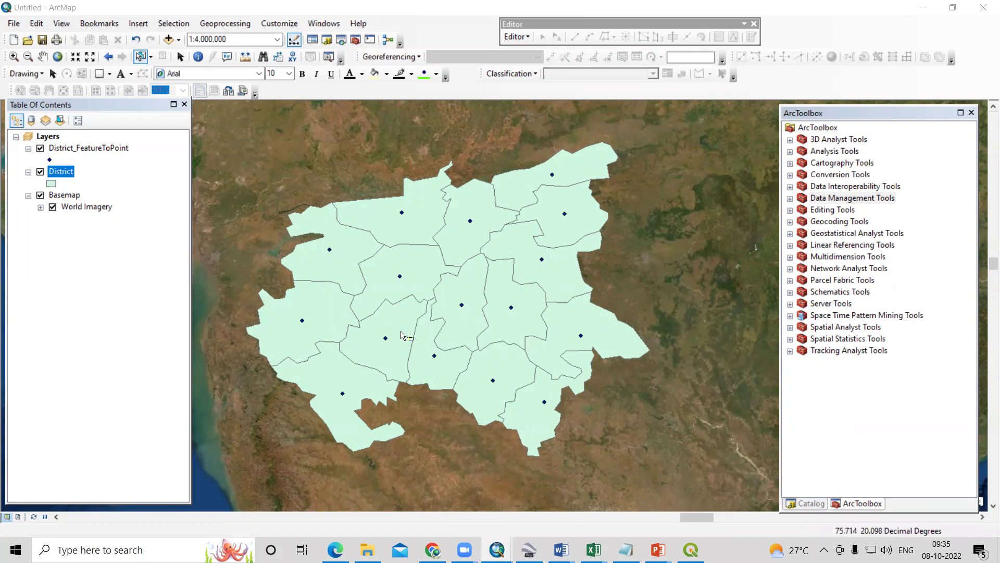
Step: Uncheck District_FeatureToPoint in the Table of Contents to hide the old points
left_click(41, 148)
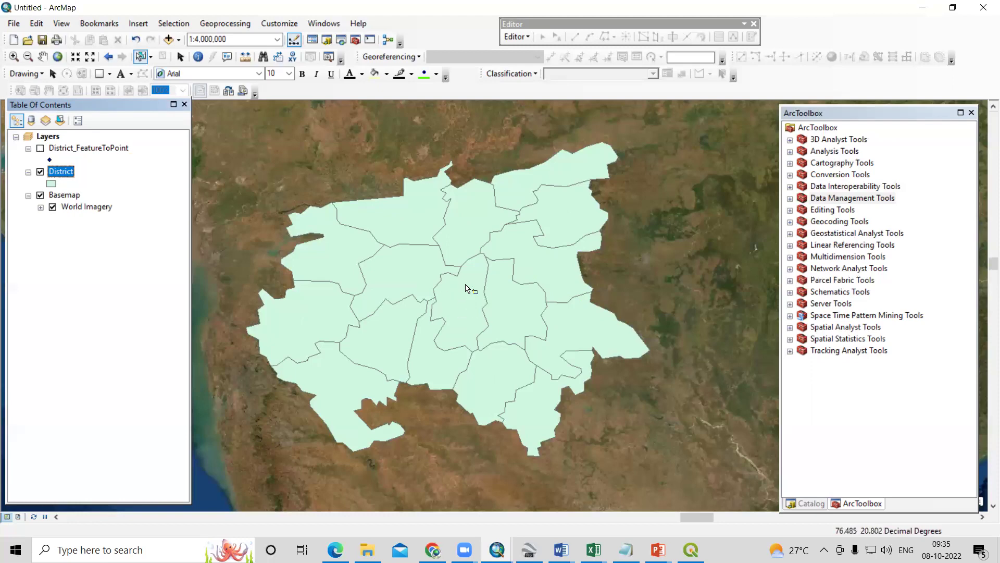
Step: Launch Feature To Point from ArcToolbox's Data Management Tools > Features toolset
left_click(821, 200)
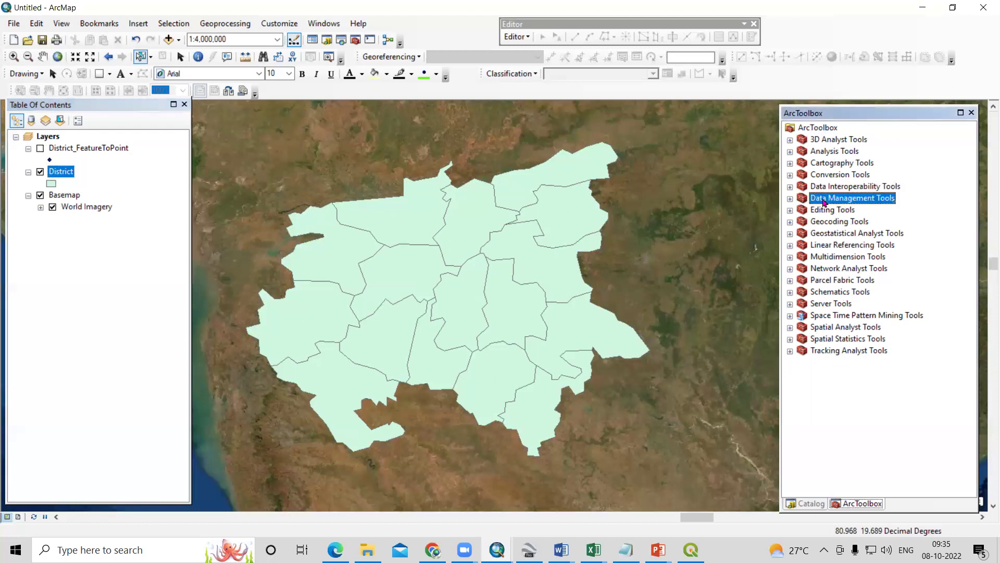
double_click(823, 202)
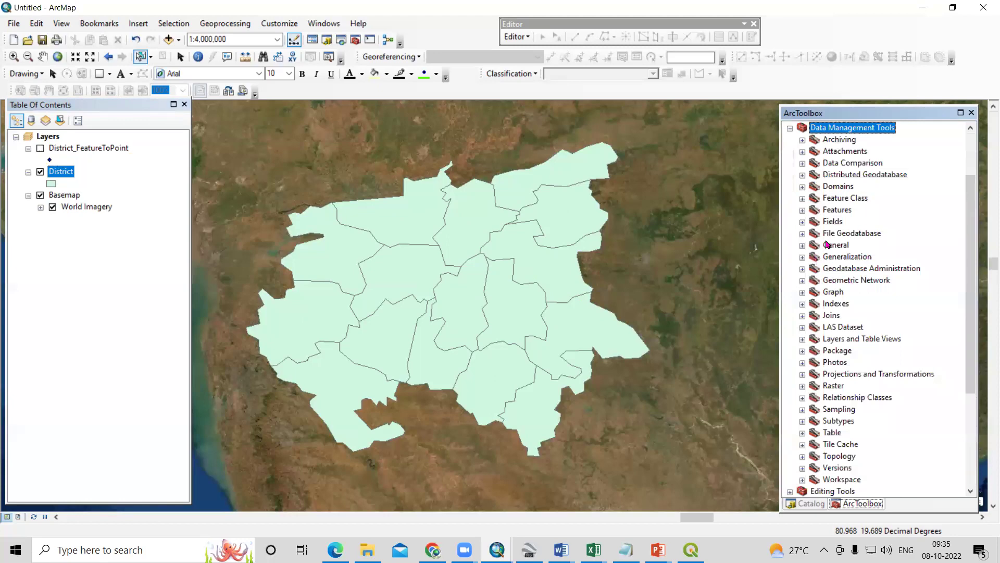
double_click(838, 213)
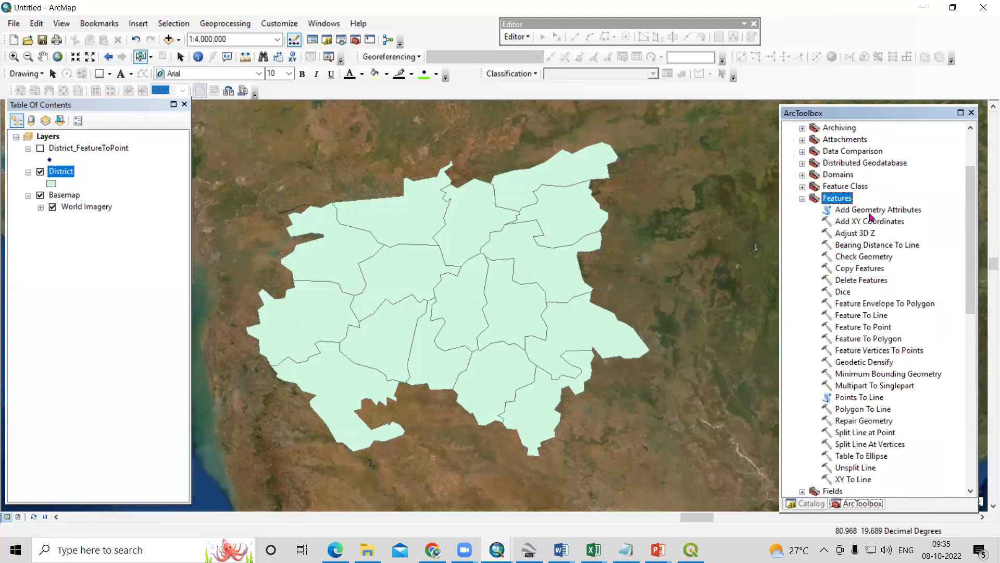
double_click(863, 327)
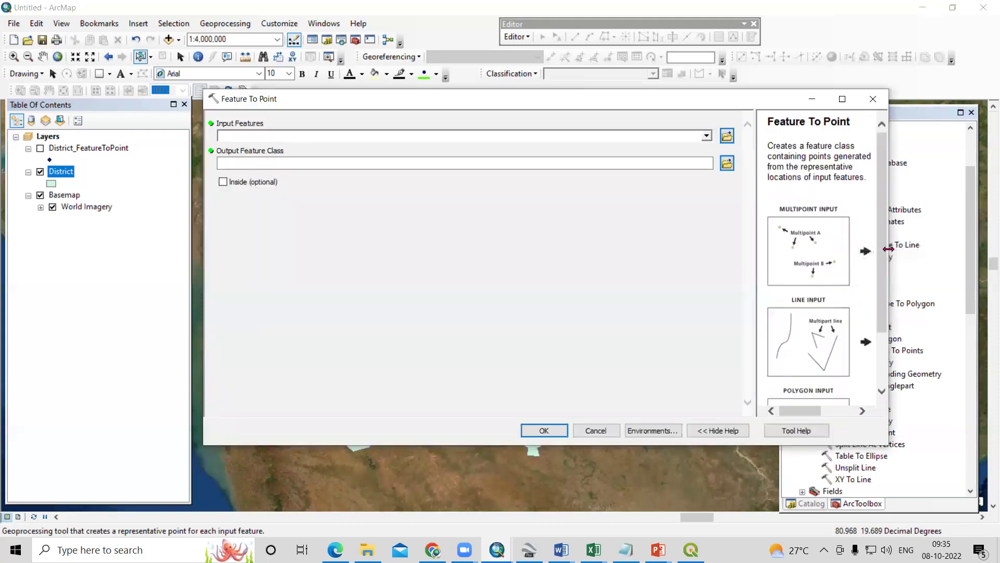
Step: Run Feature To Point on the District layer, outputting District_FeatureToPoint1
left_click_drag(914, 245, 924, 245)
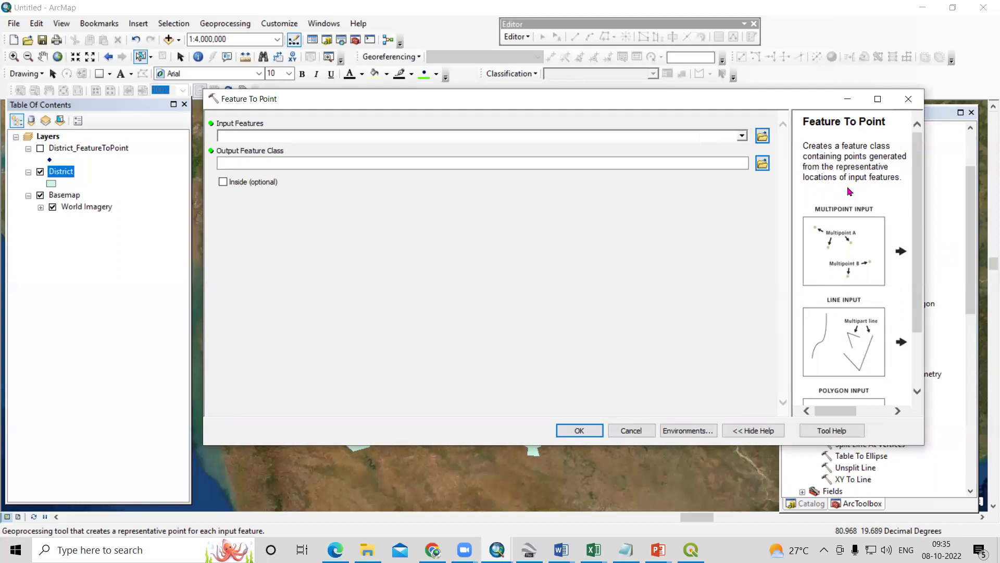
scroll(867, 313, "down", 2)
scroll(868, 359, "down", 2)
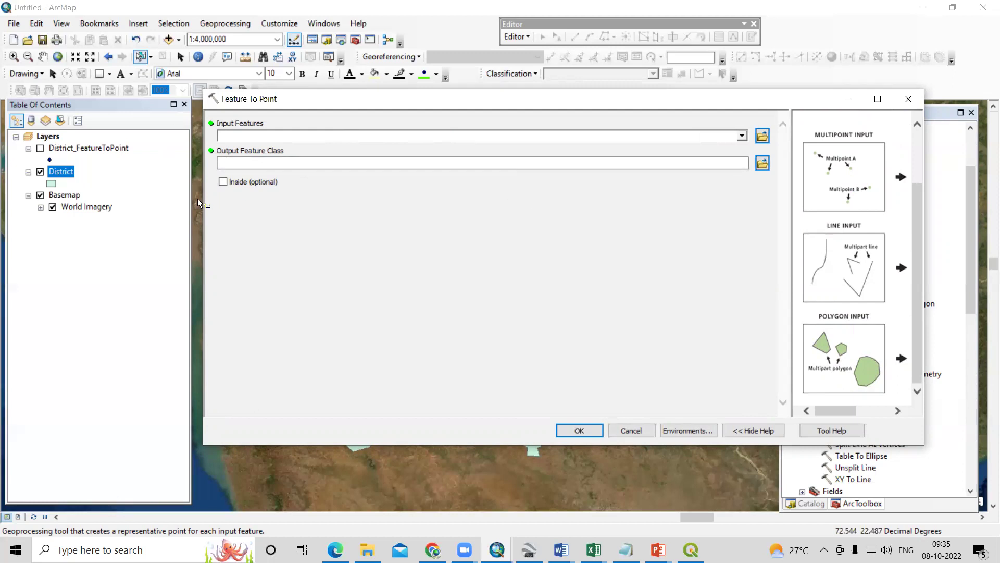
left_click_drag(63, 173, 261, 131)
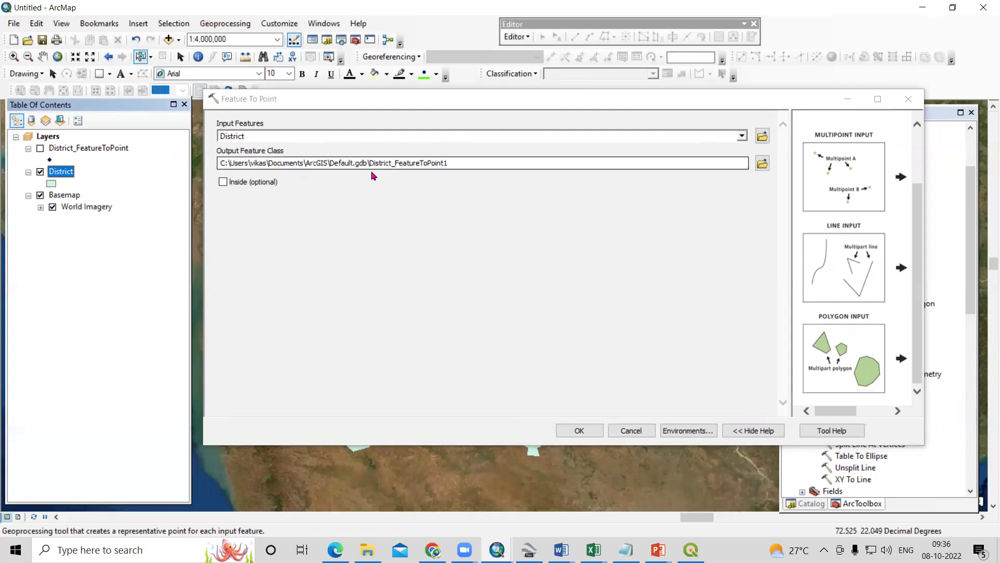
left_click_drag(369, 163, 477, 163)
left_click(485, 227)
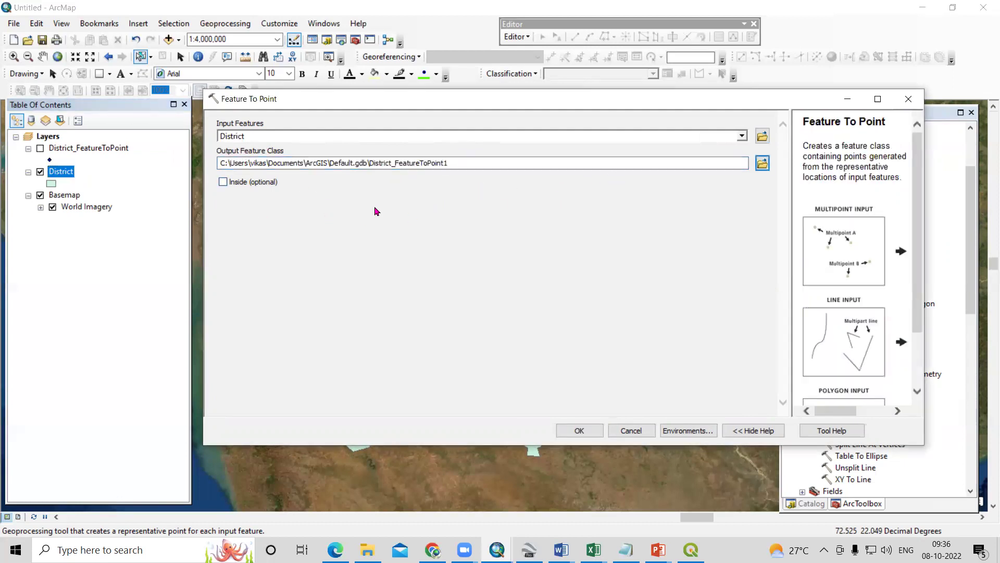
left_click(579, 429)
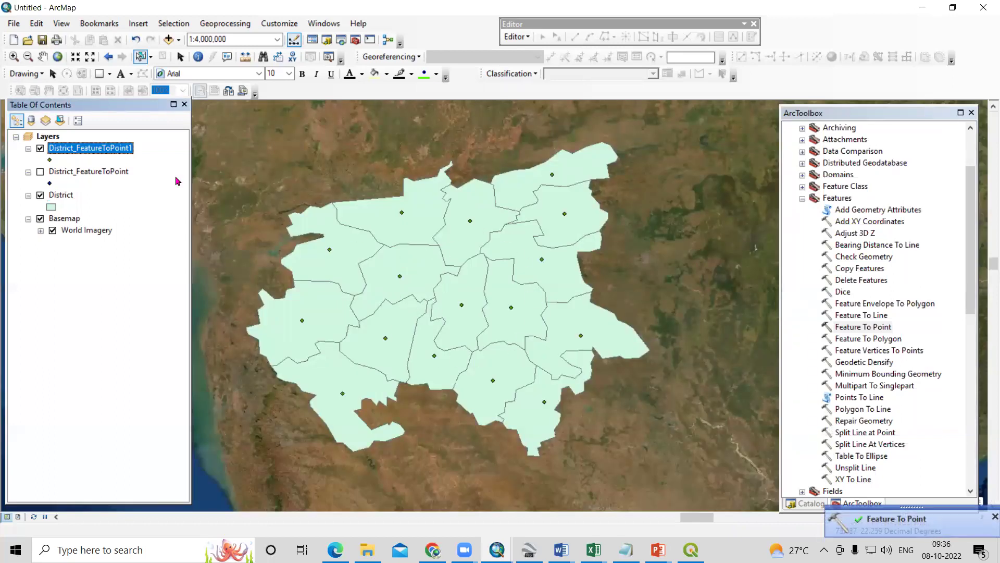
Step: Symbolize the District_FeatureToPoint1 points with the green Circle 2 symbol
left_click(49, 161)
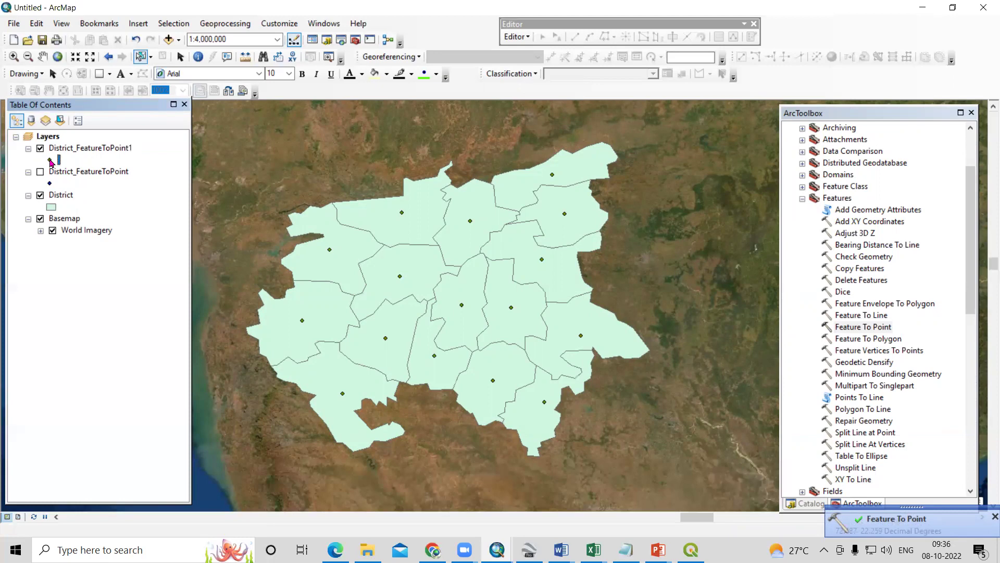
left_click(397, 256)
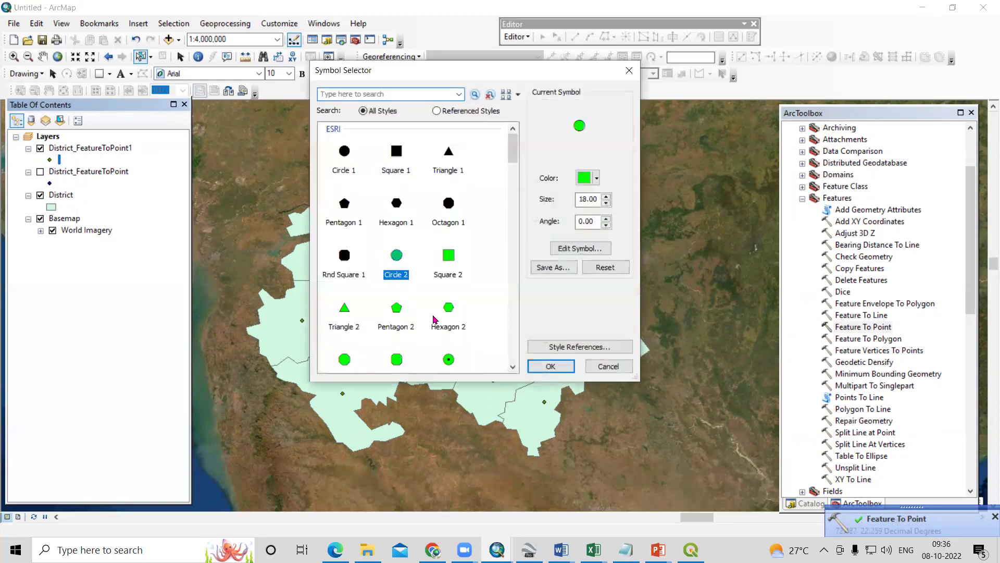
left_click(550, 366)
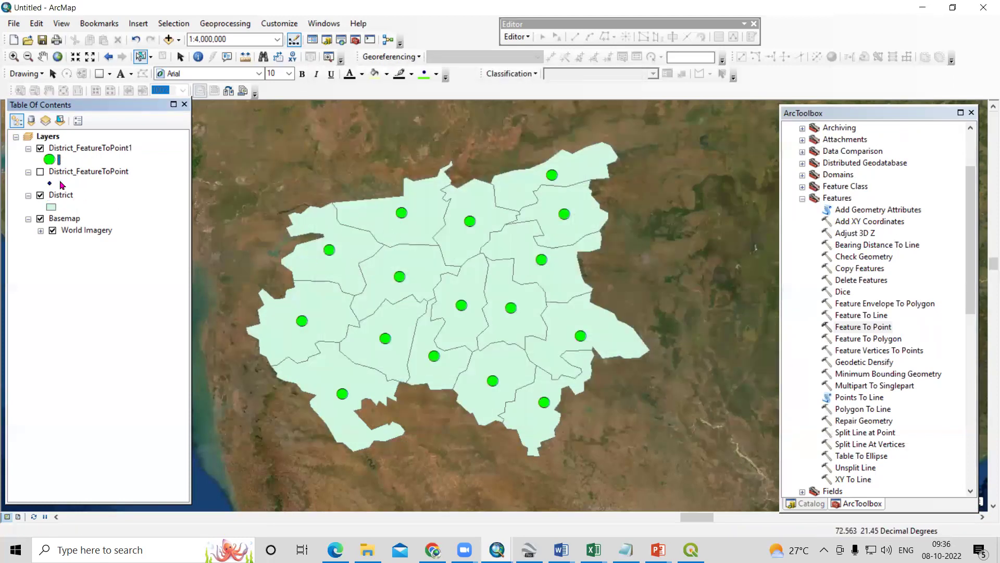
Step: Make the District polygons hollow with a black outline of width 3
left_click(53, 207)
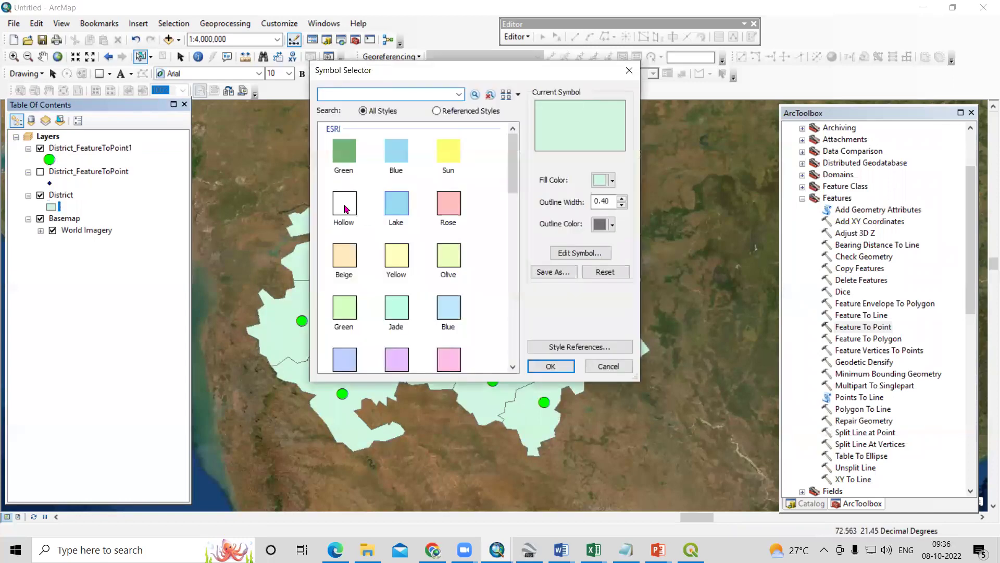
left_click(345, 206)
double_click(602, 201)
type("3")
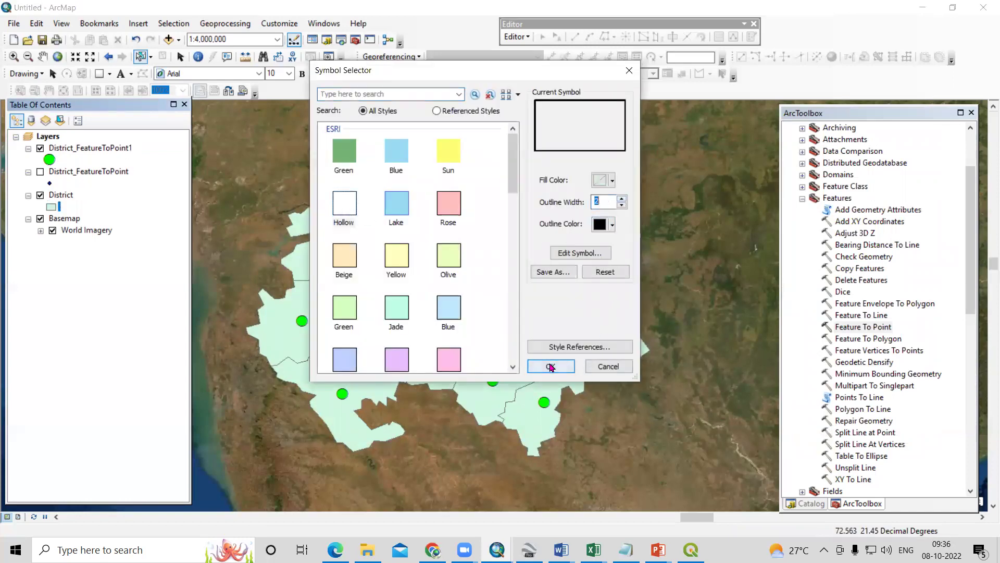
left_click(550, 365)
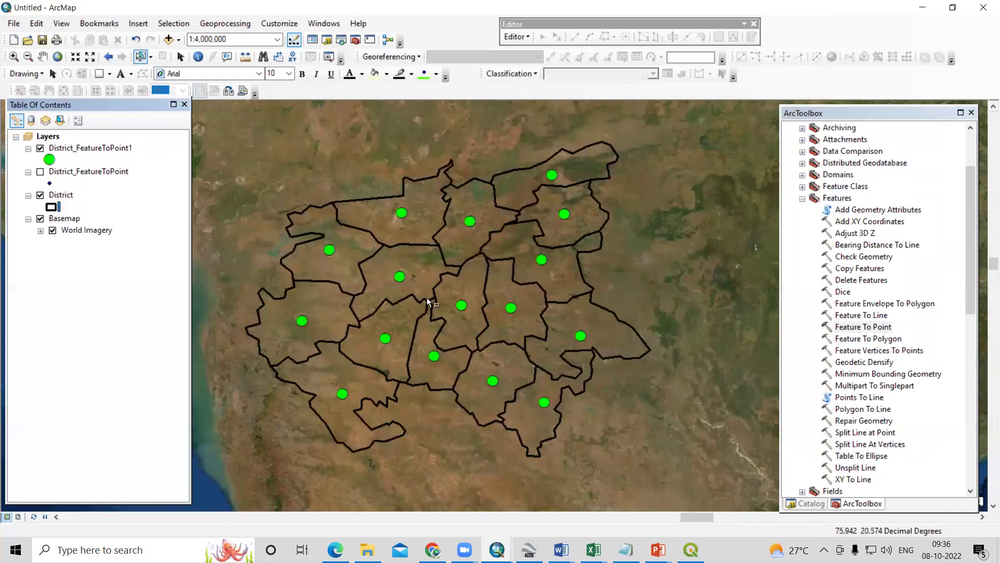
Step: Uncheck the World Imagery basemap, leaving a plain white background
left_click(40, 218)
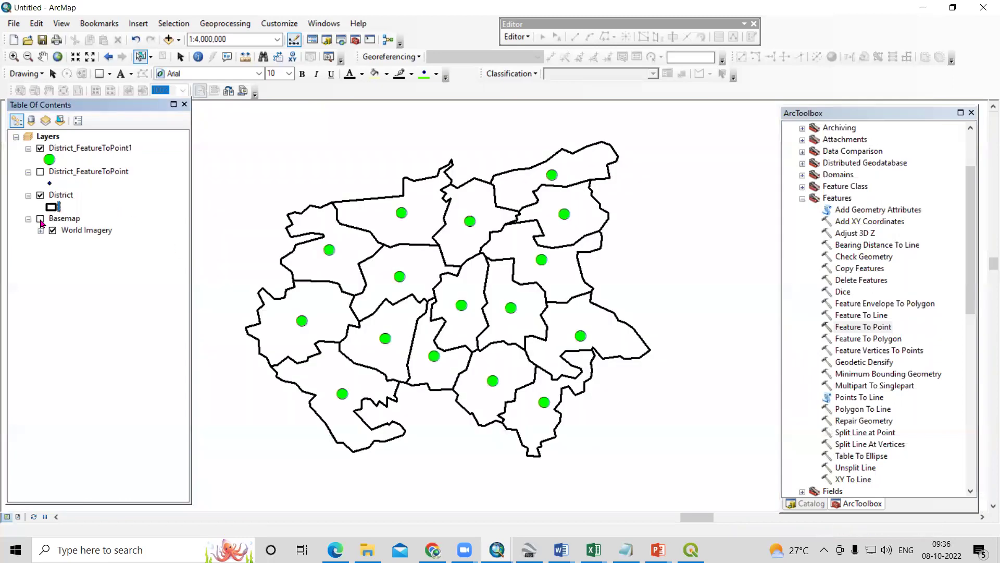
scroll(418, 279, "down", 3)
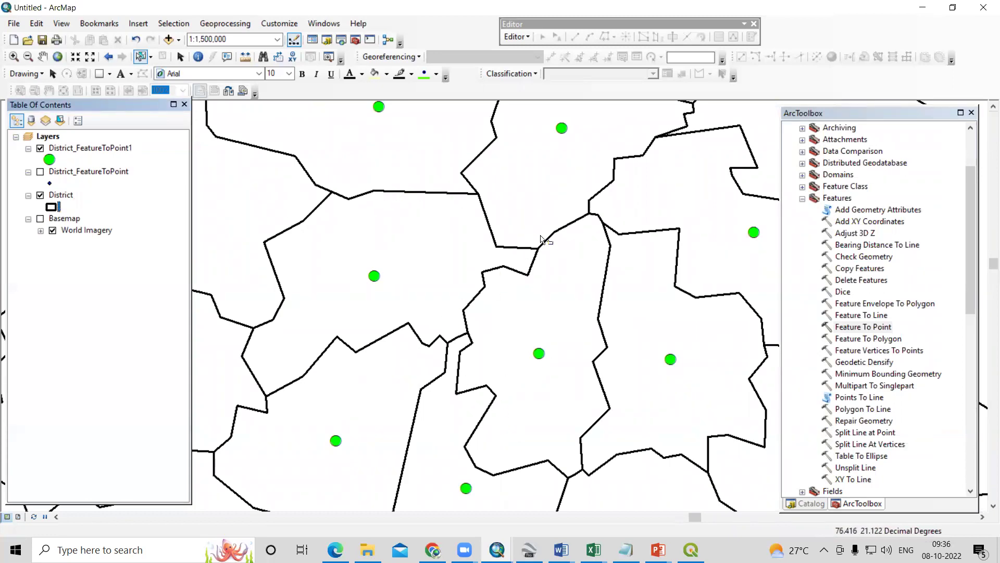
scroll(558, 272, "up", 2)
scroll(558, 273, "up", 1)
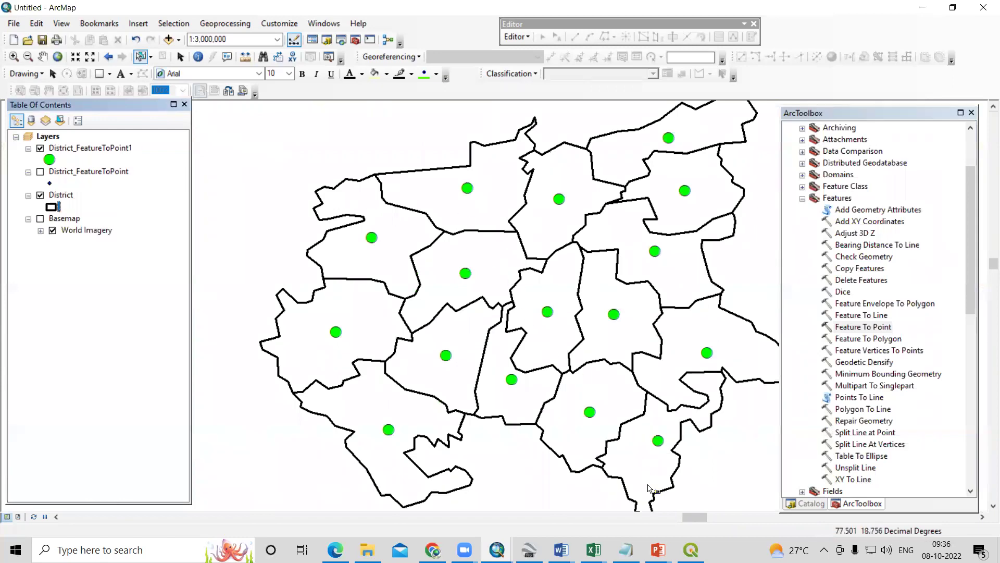
Step: In QGIS's Vector data source dialog, select D:\Video Lecture\Centroid\District.shp
mouse_move(690, 551)
left_click(698, 517)
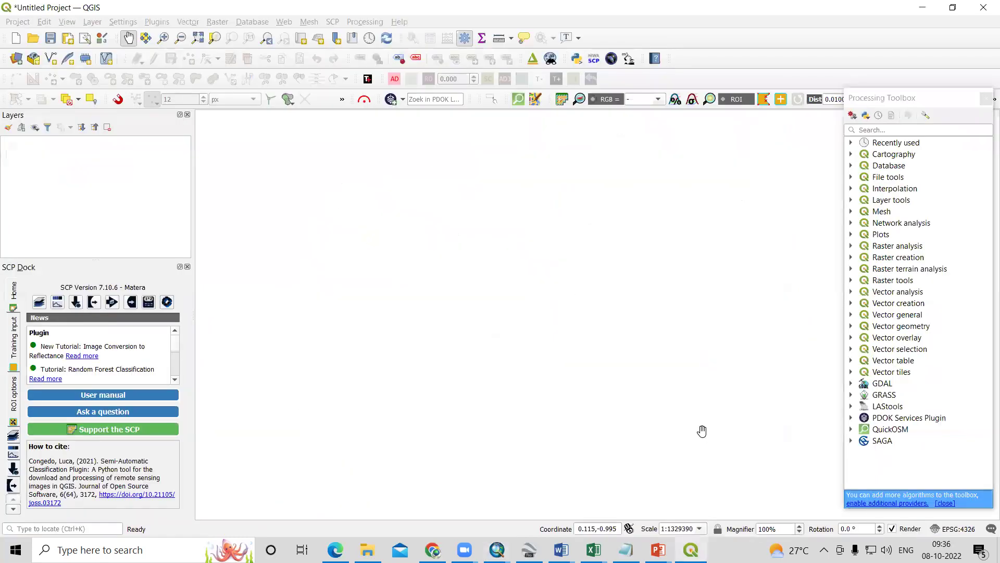
left_click(92, 22)
mouse_move(116, 65)
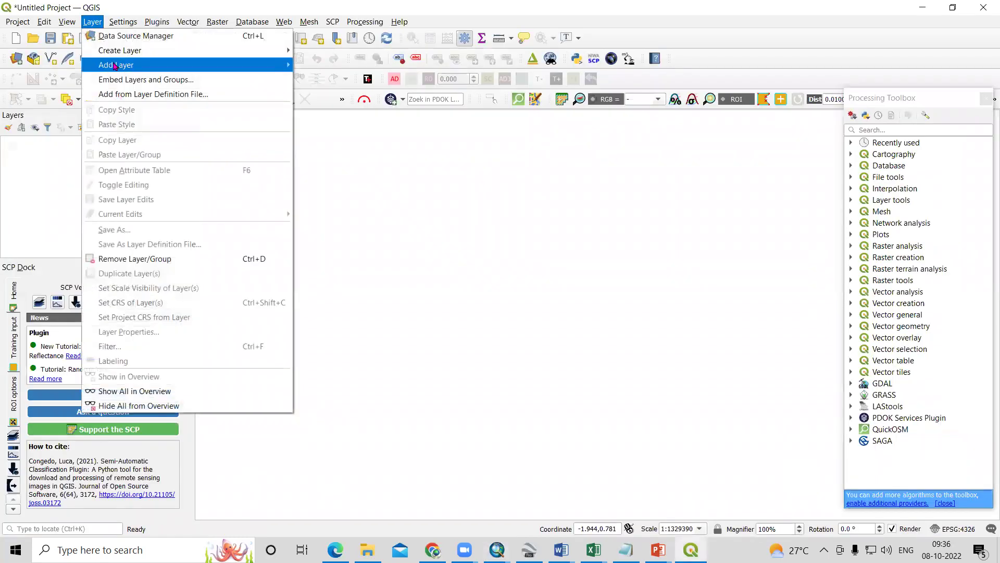
left_click(350, 67)
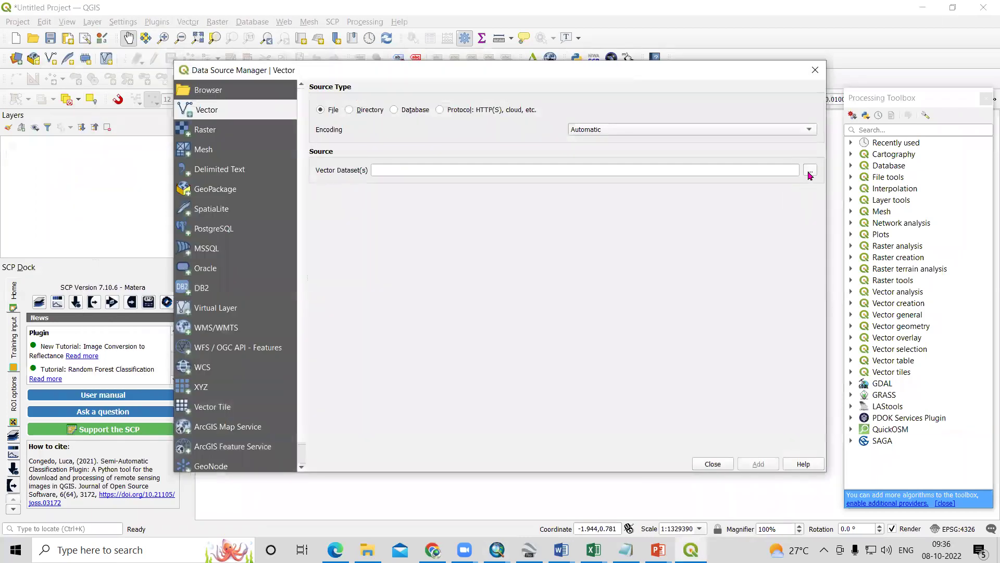
left_click(809, 173)
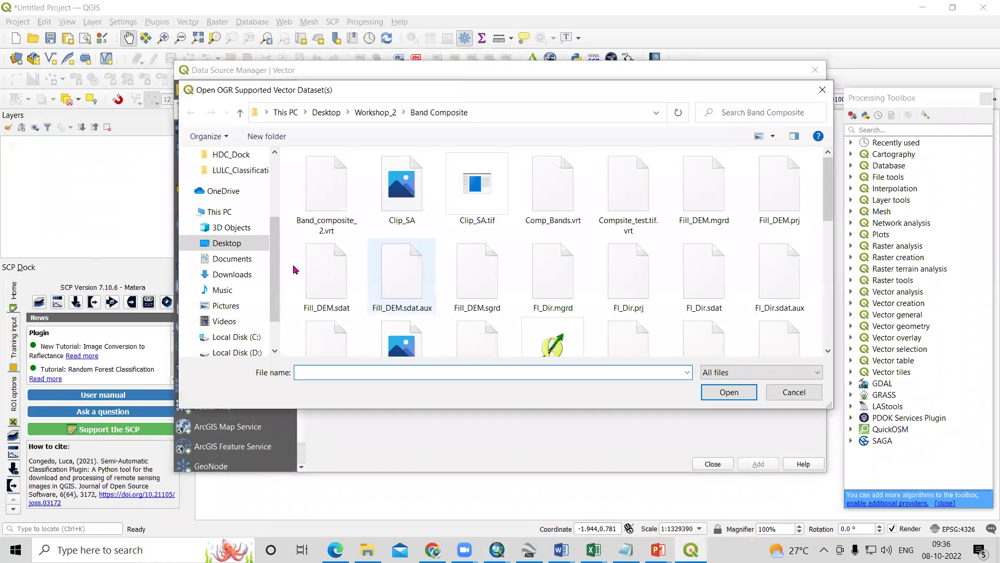
scroll(262, 291, "down", 1)
left_click(251, 305)
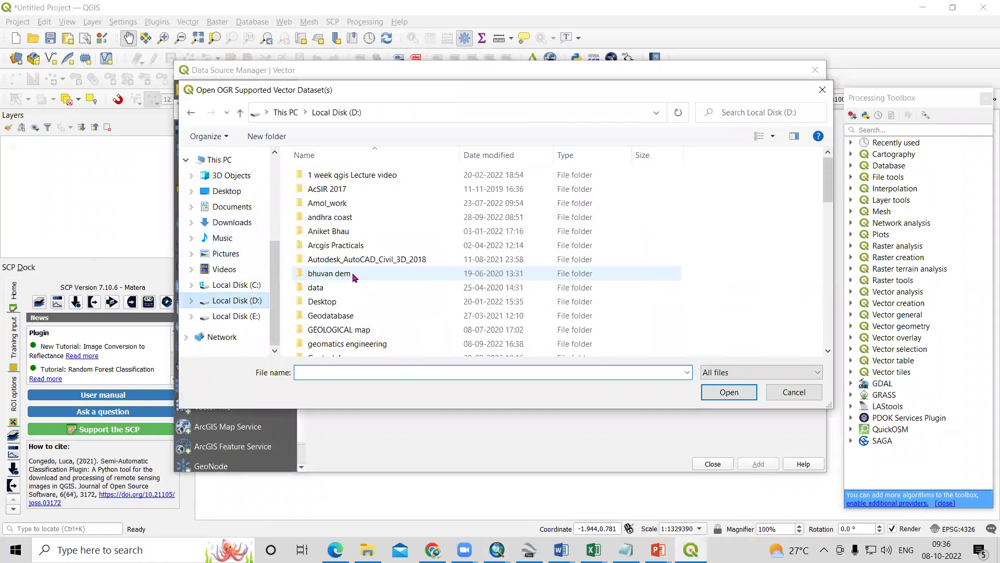
scroll(352, 276, "down", 10)
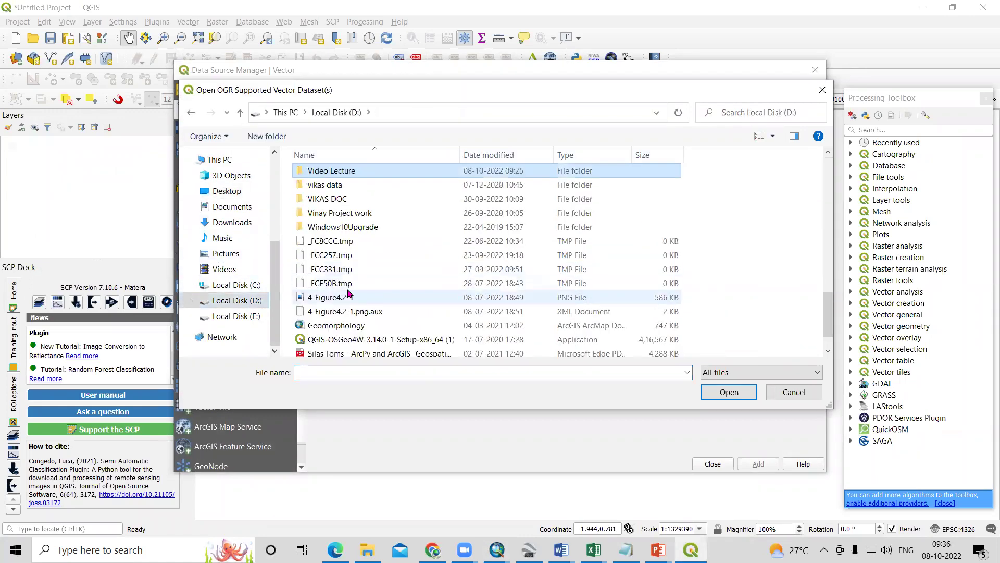
double_click(353, 173)
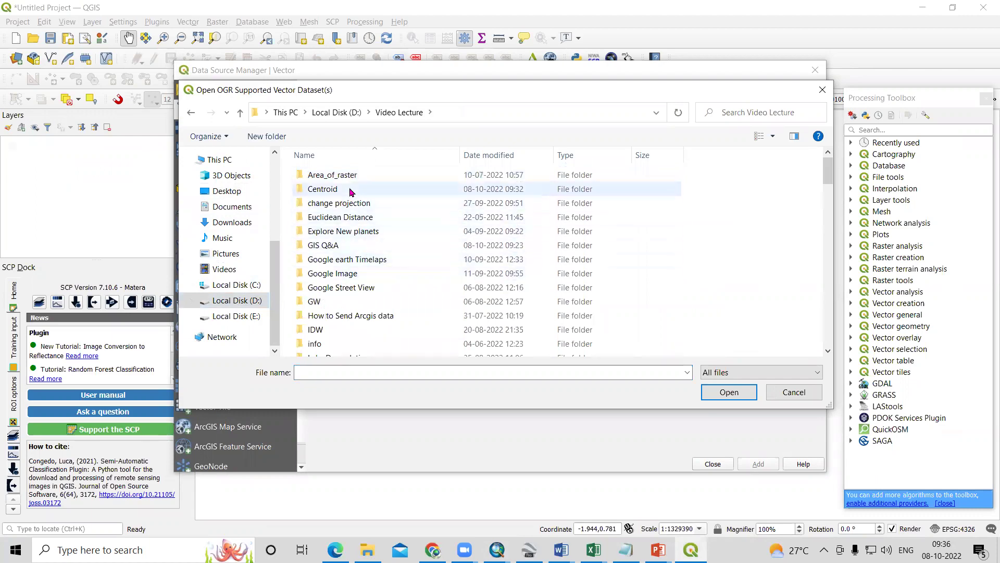
double_click(376, 189)
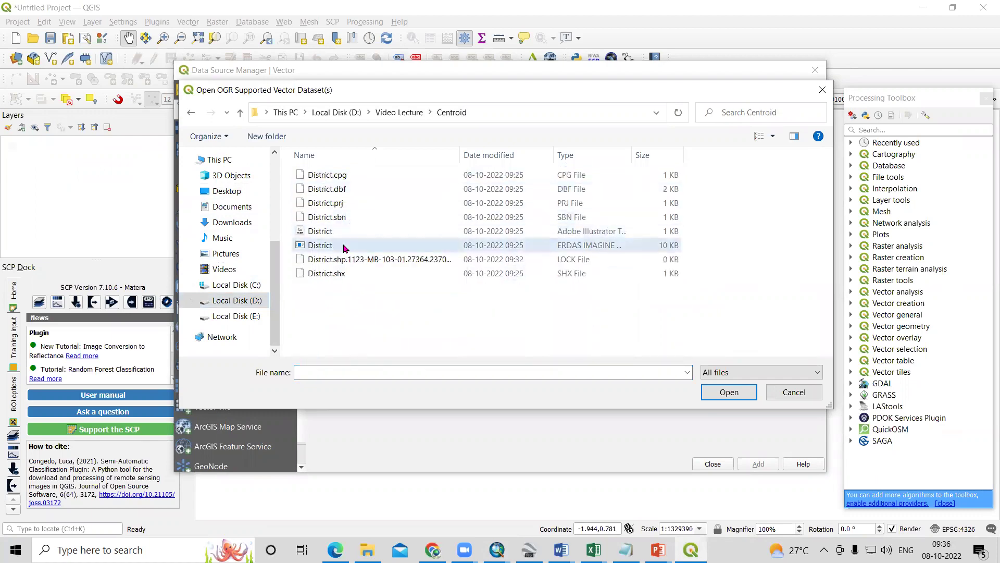
left_click(348, 246)
left_click(720, 395)
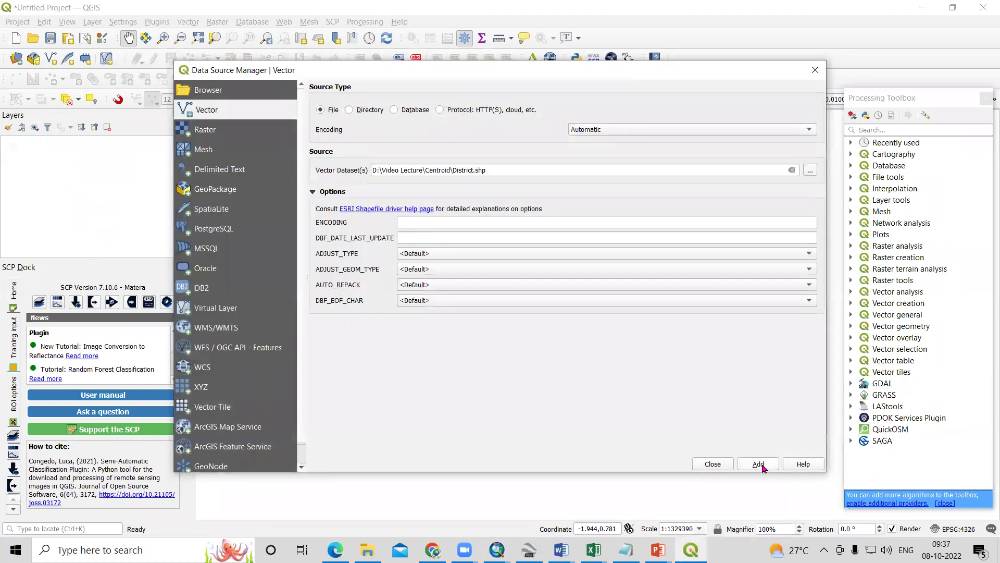
Step: Add District.shp to the QGIS map, recentre it, and show the Vector geometry tools
left_click(703, 466)
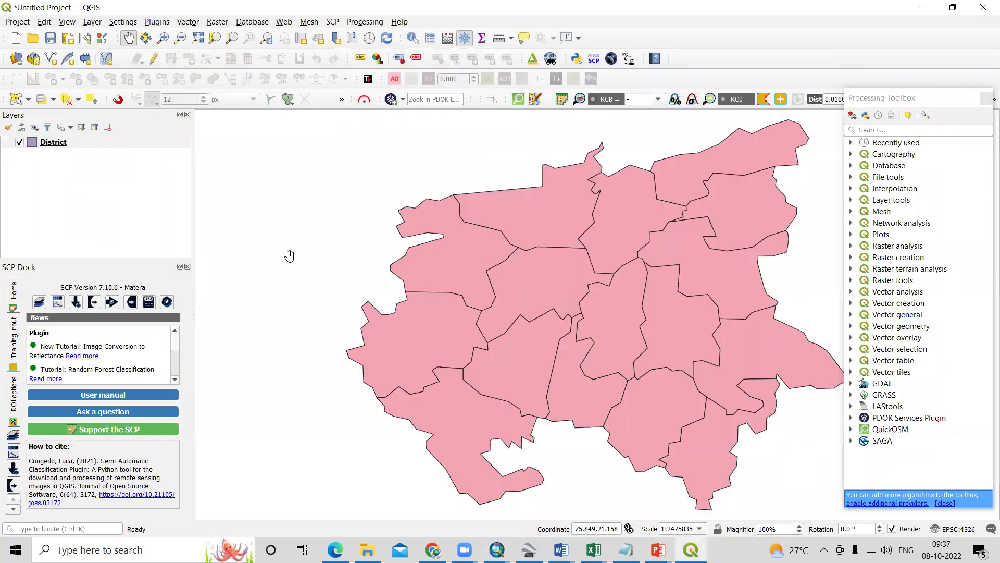
scroll(408, 272, "up", 1)
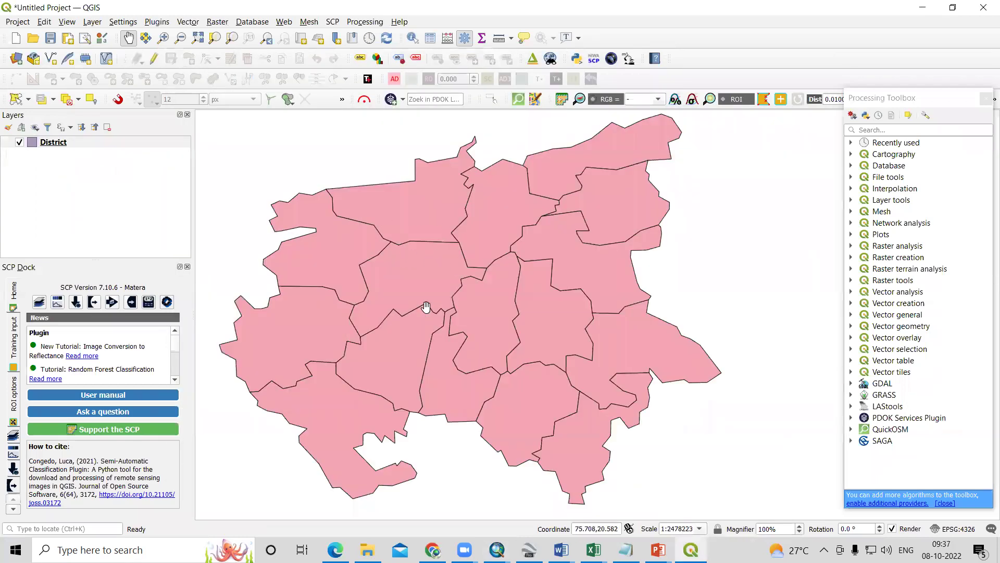
mouse_move(424, 308)
left_mouse_down()
mouse_move(469, 292)
mouse_move(468, 322)
left_mouse_up()
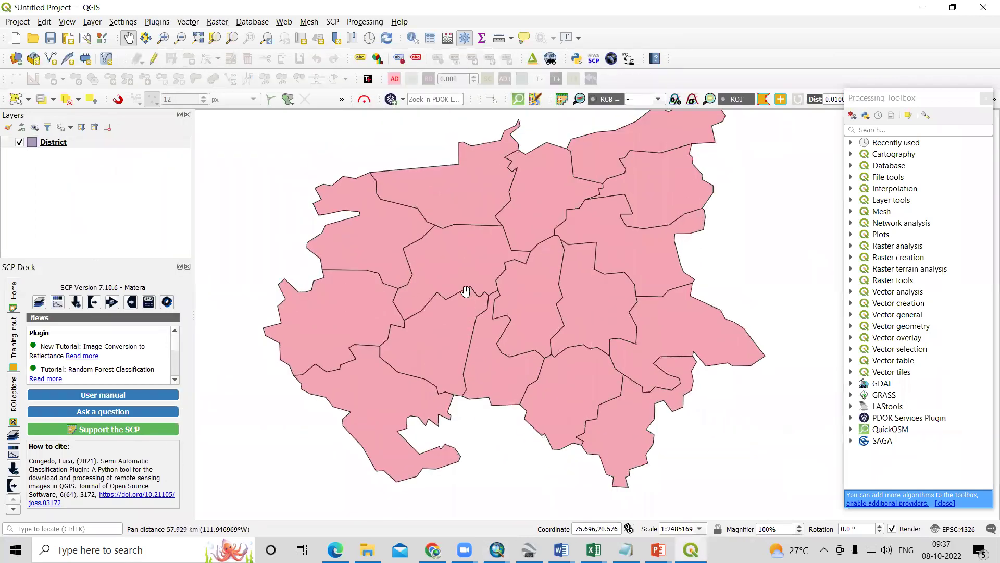
left_click(188, 22)
mouse_move(219, 65)
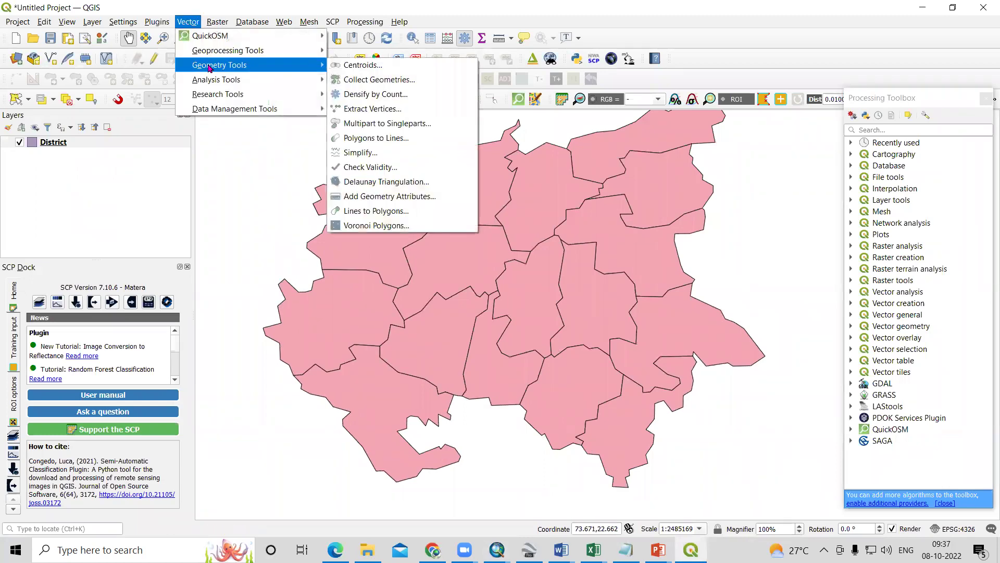
Step: Run Centroids on District [EPSG:4326], keeping the output as a temporary layer
left_click(347, 66)
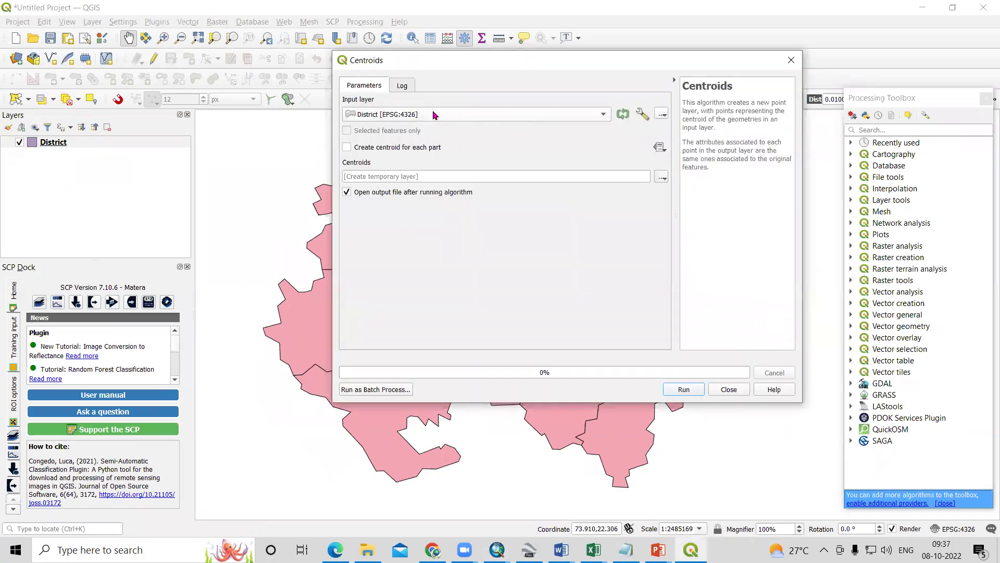
left_click(434, 115)
left_click(435, 114)
left_click(662, 178)
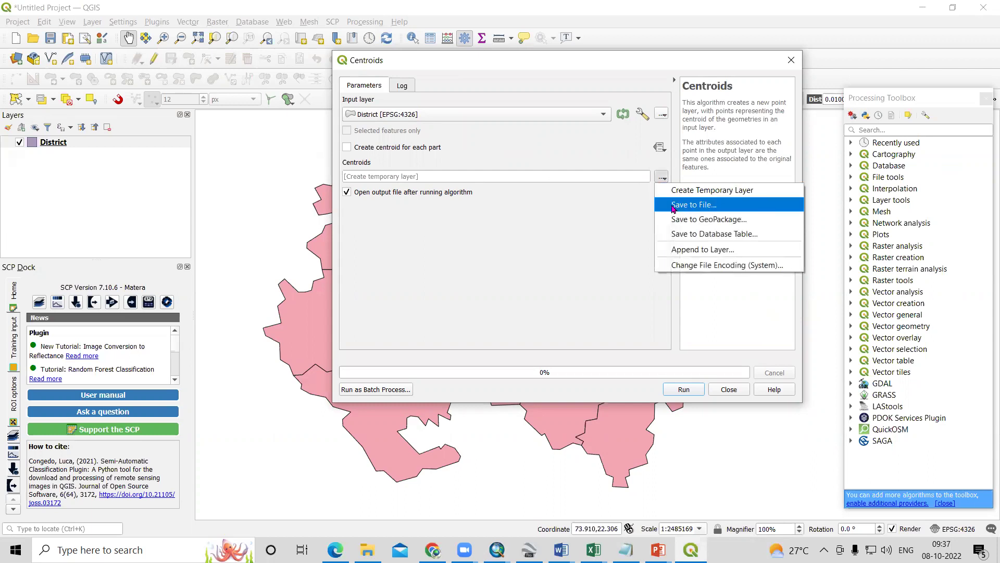
left_click(540, 233)
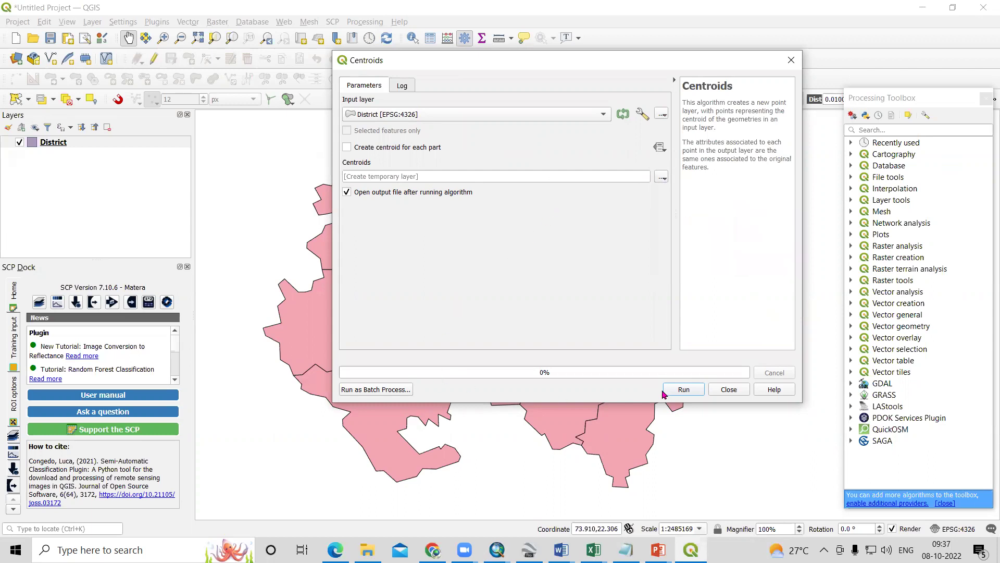
left_click(684, 389)
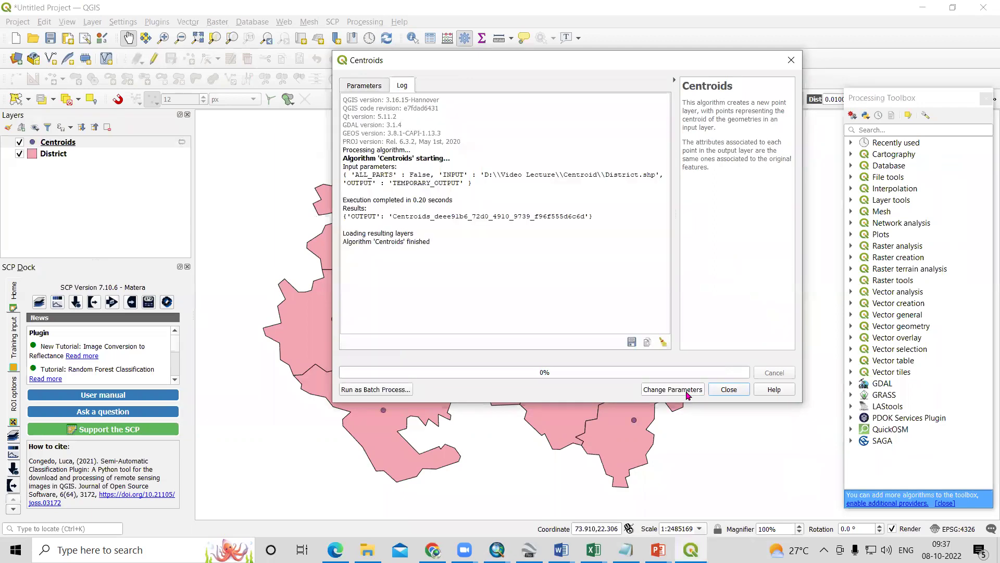
Step: Close Centroids and compare QGIS's centroid points against ArcMap's Feature To Point result
left_click(728, 390)
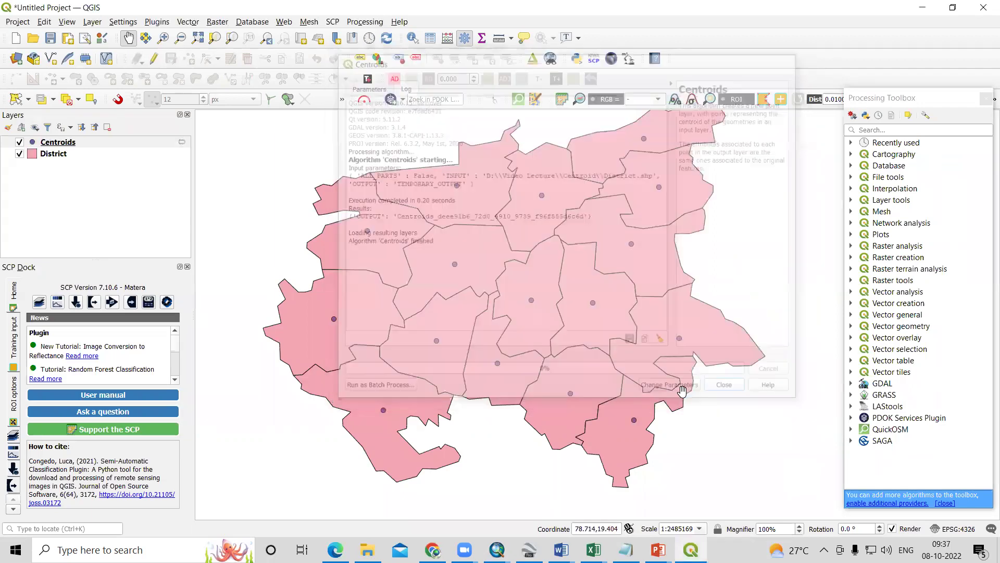
scroll(442, 345, "up", 1)
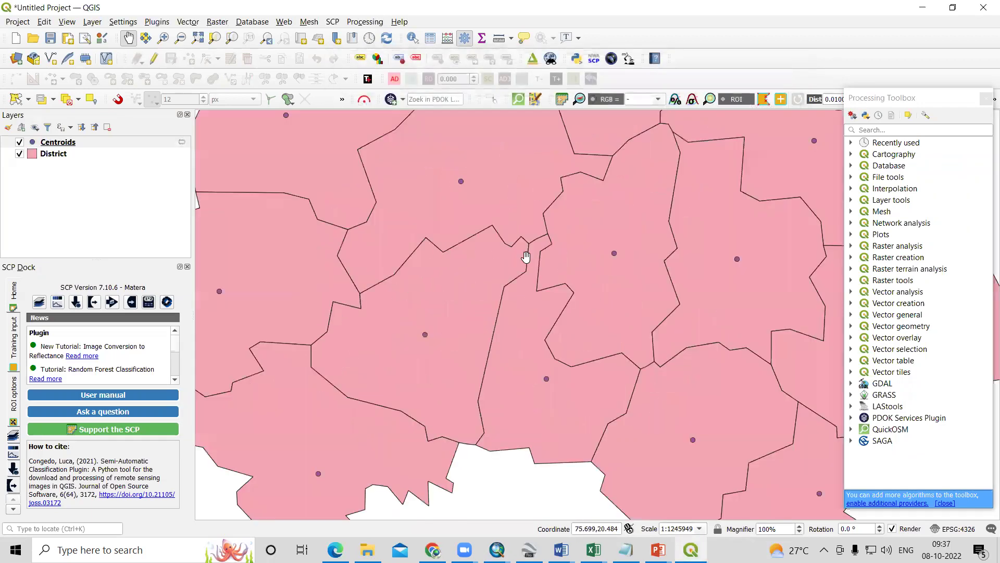
left_click_drag(547, 321, 532, 455)
scroll(465, 312, "down", 1)
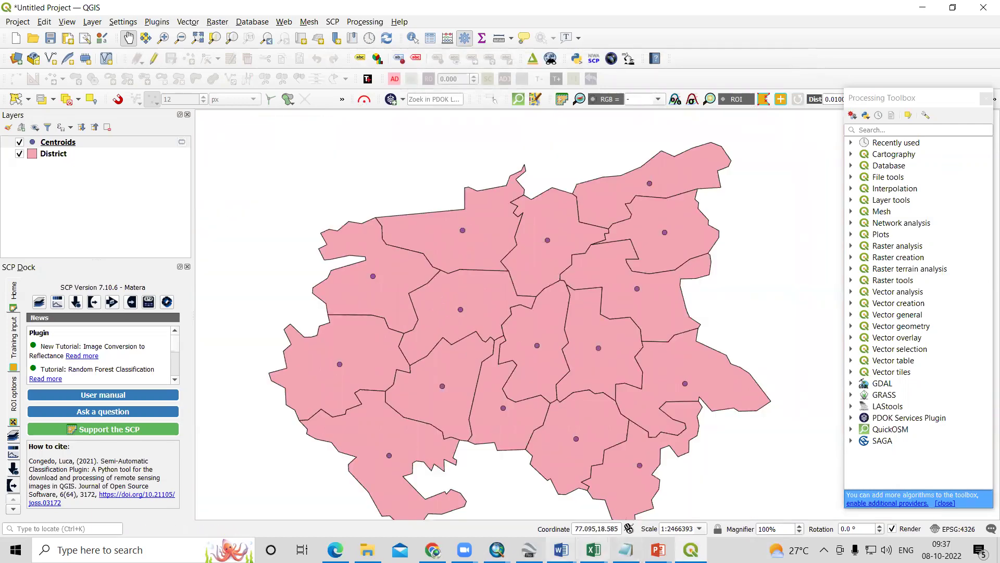
mouse_move(692, 549)
left_click(685, 488)
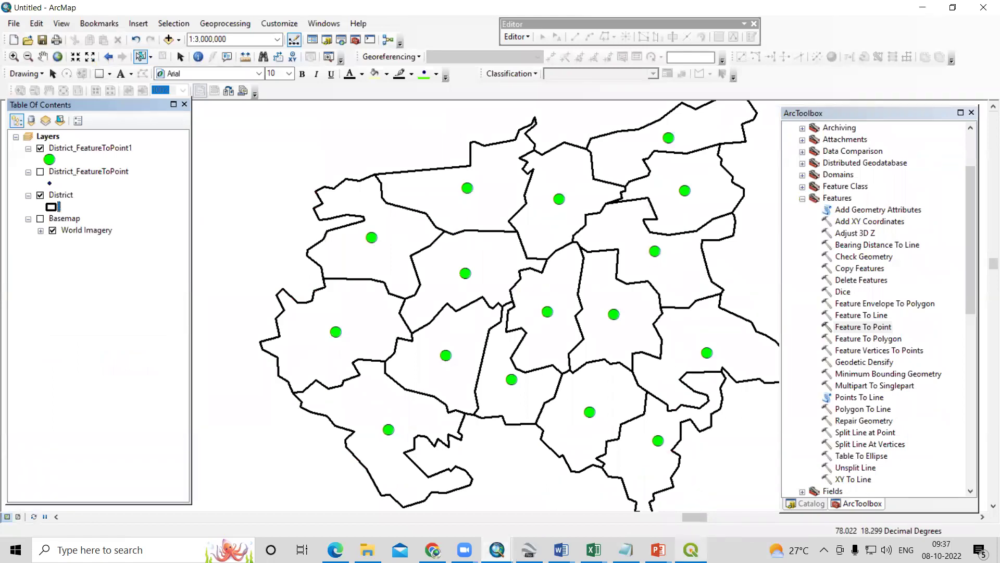
left_click(691, 549)
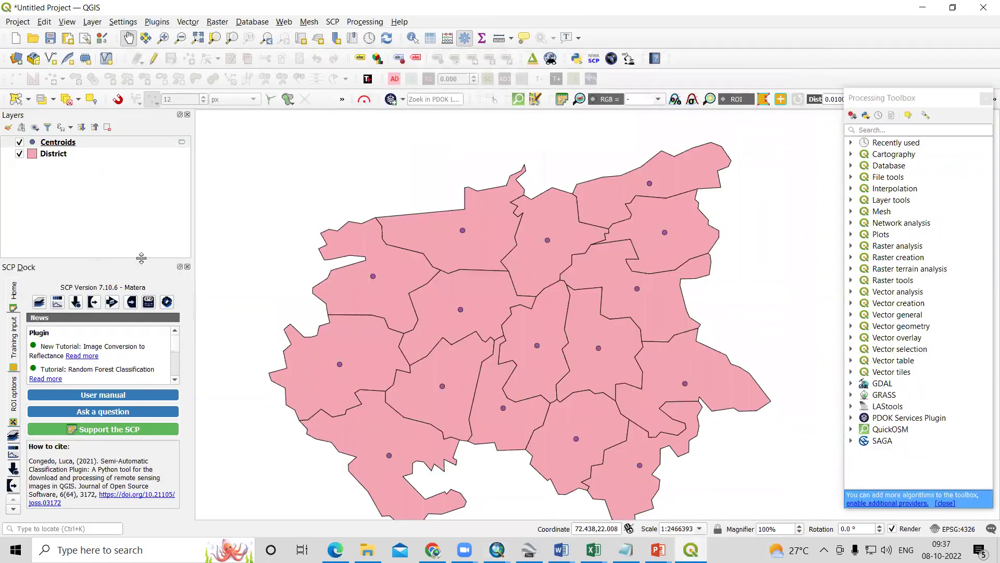
mouse_move(538, 359)
left_mouse_down()
mouse_move(525, 313)
mouse_move(527, 330)
left_mouse_up()
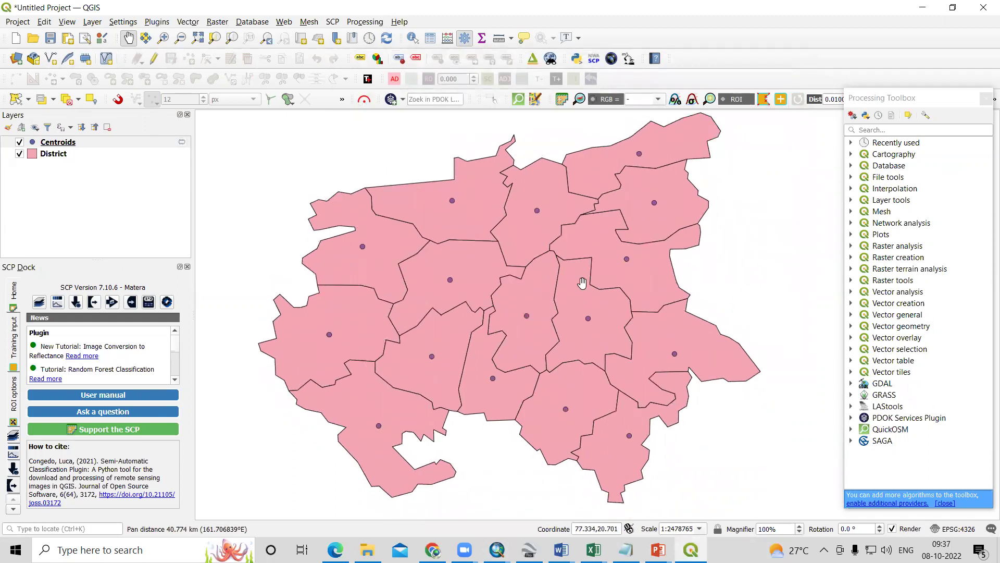
left_click(188, 22)
mouse_move(227, 51)
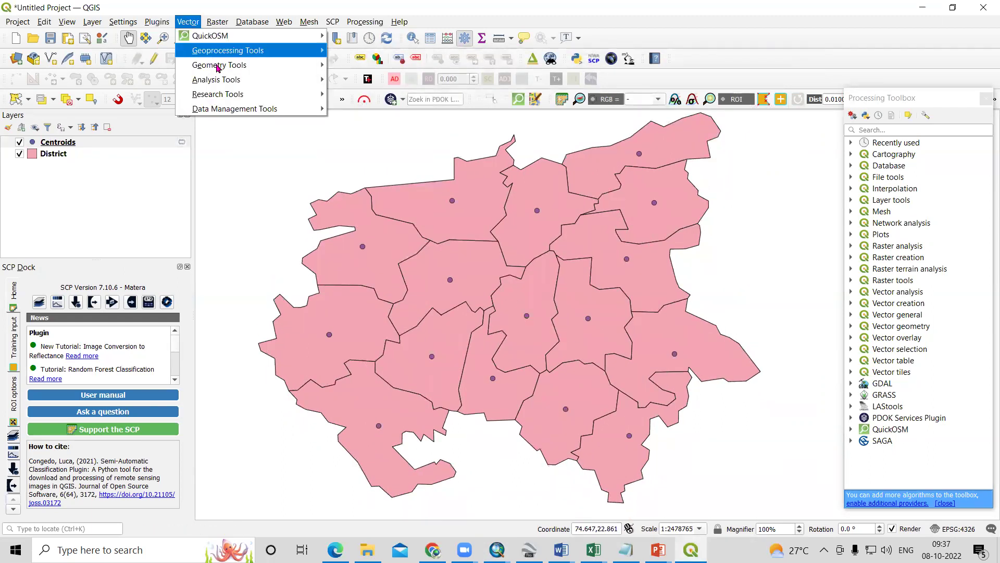
left_click(789, 29)
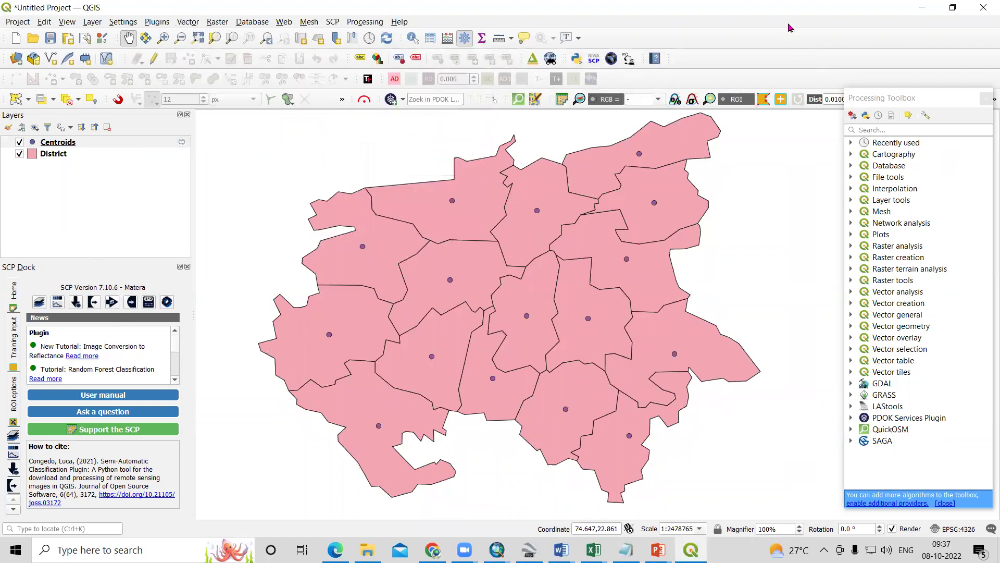